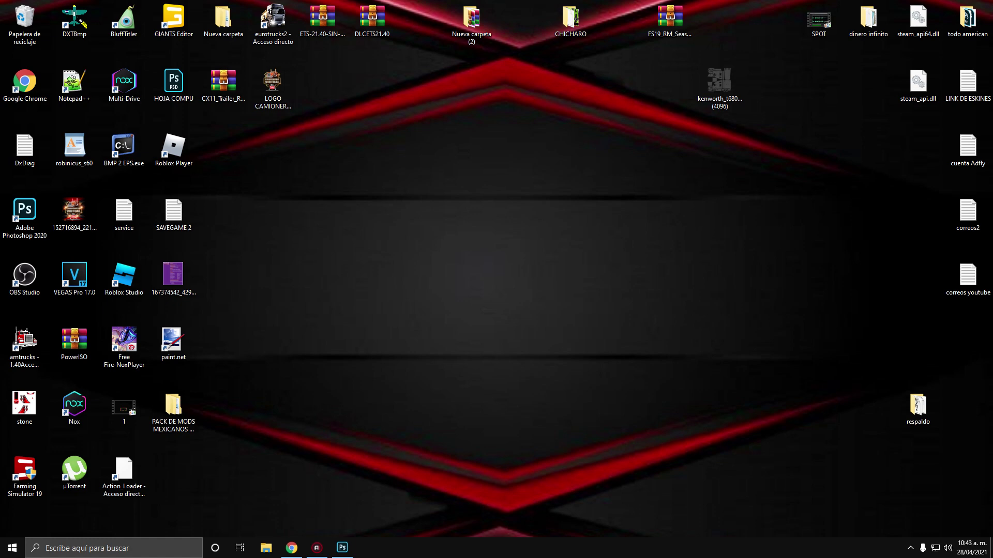
Step: Switch to Photoshop and fit the whole LETRAS RETRO artwork in the view
click(342, 548)
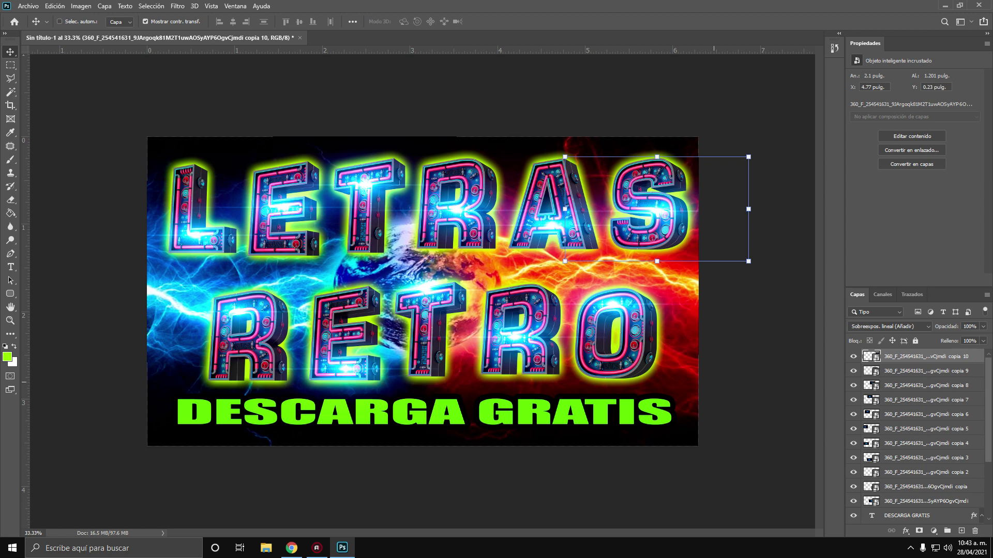
key(z)
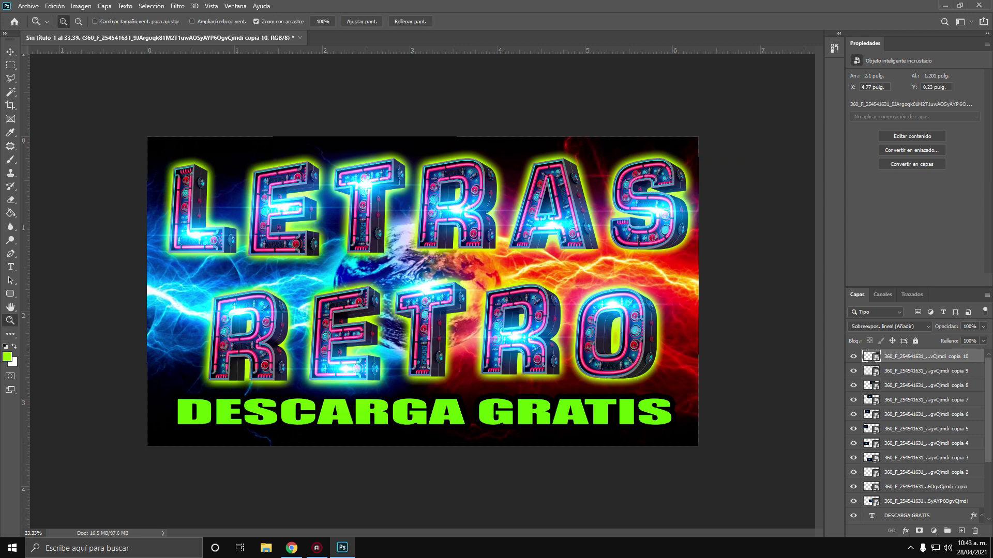
click(362, 21)
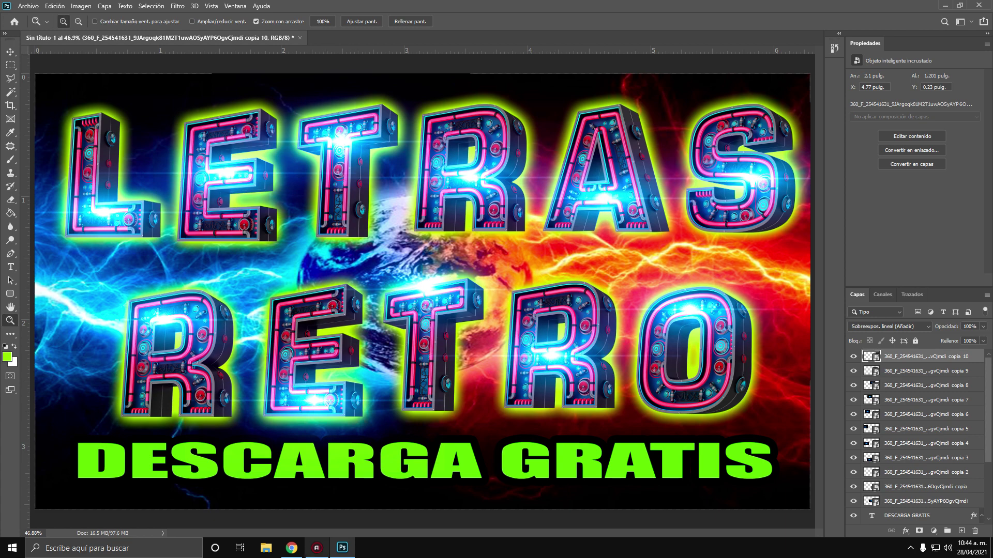
Step: Switch to Chrome, download NEON LETRAS.rar from its MediaFire page, and close the advertising pop-up window
click(292, 548)
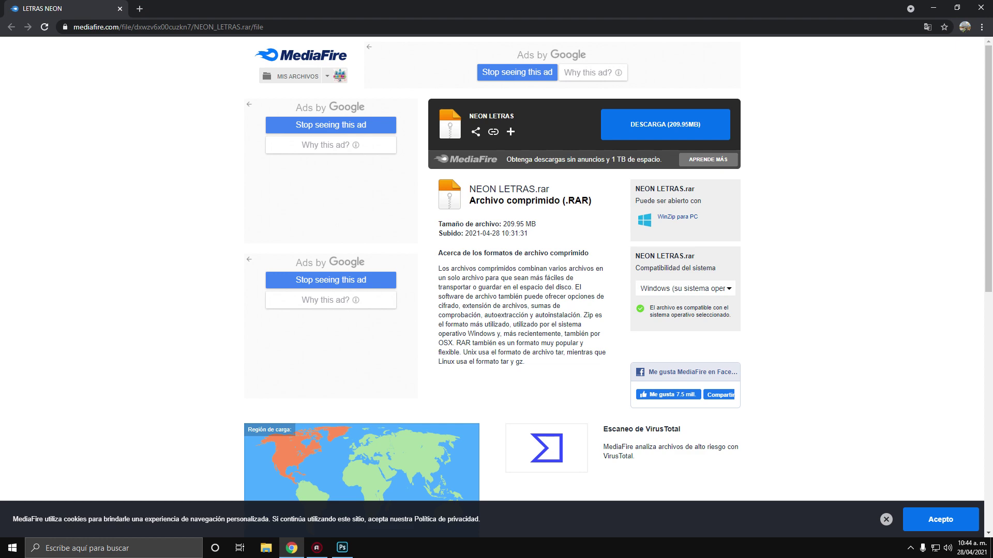
click(665, 124)
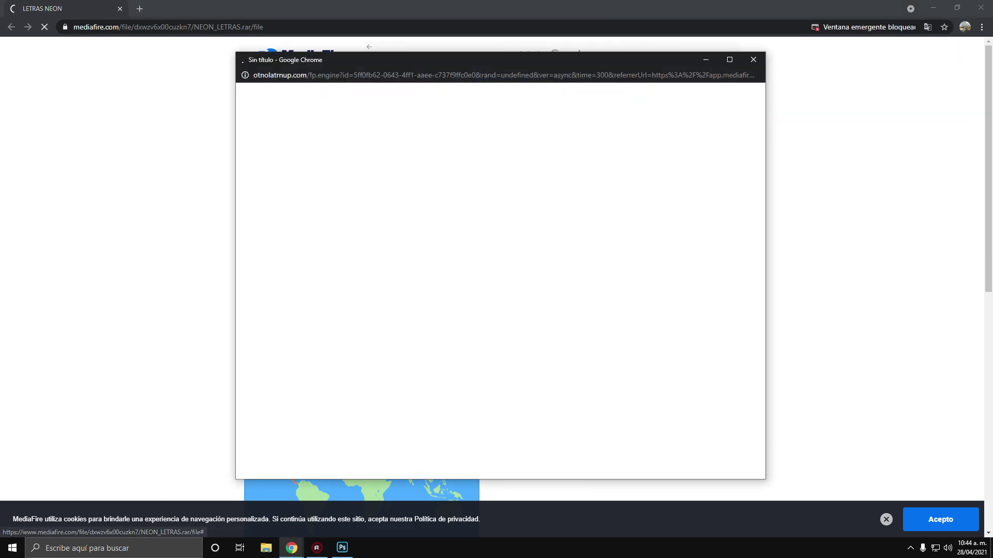
click(754, 59)
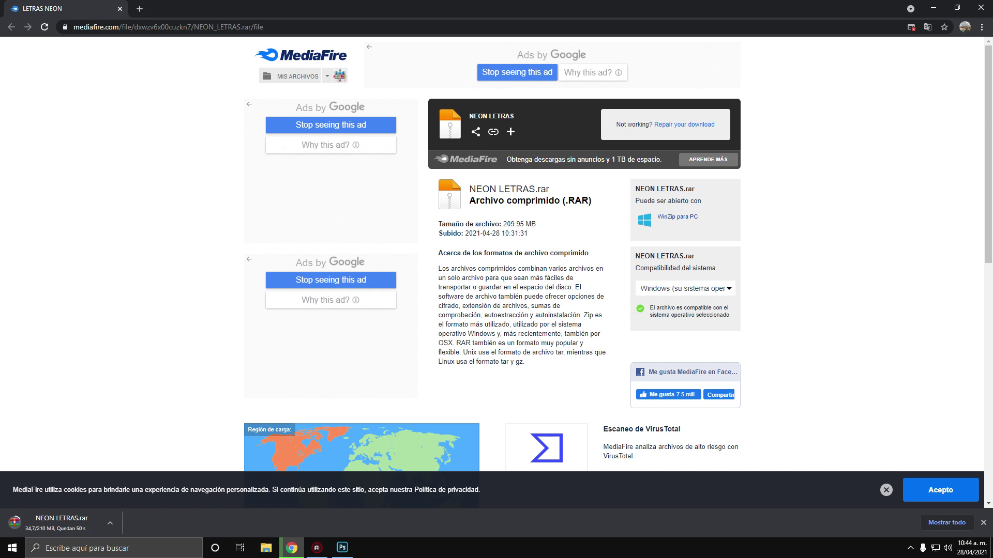
key(alt+Tab)
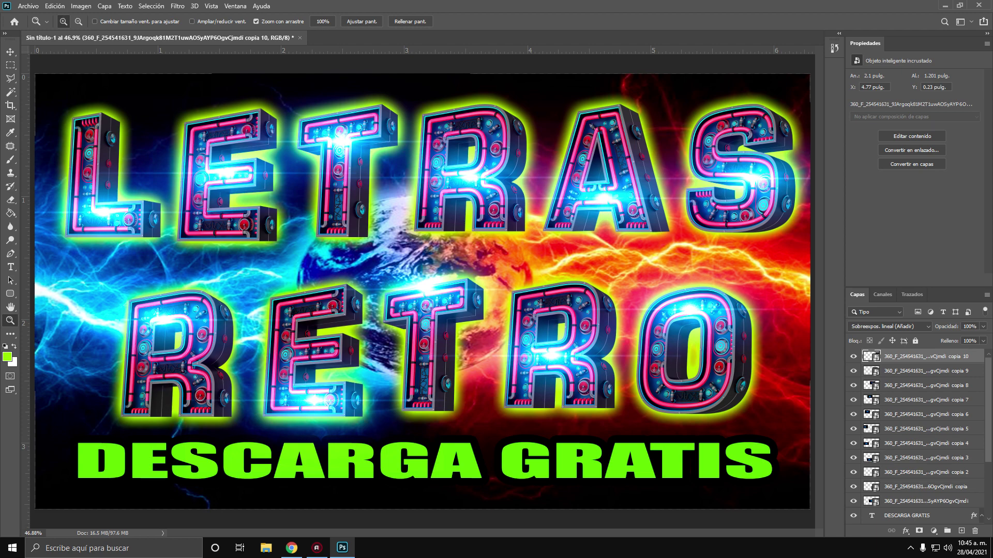
Step: Locate the downloaded NEON LETRAS archive in the Downloads folder, cut it, and close the folder window
click(292, 548)
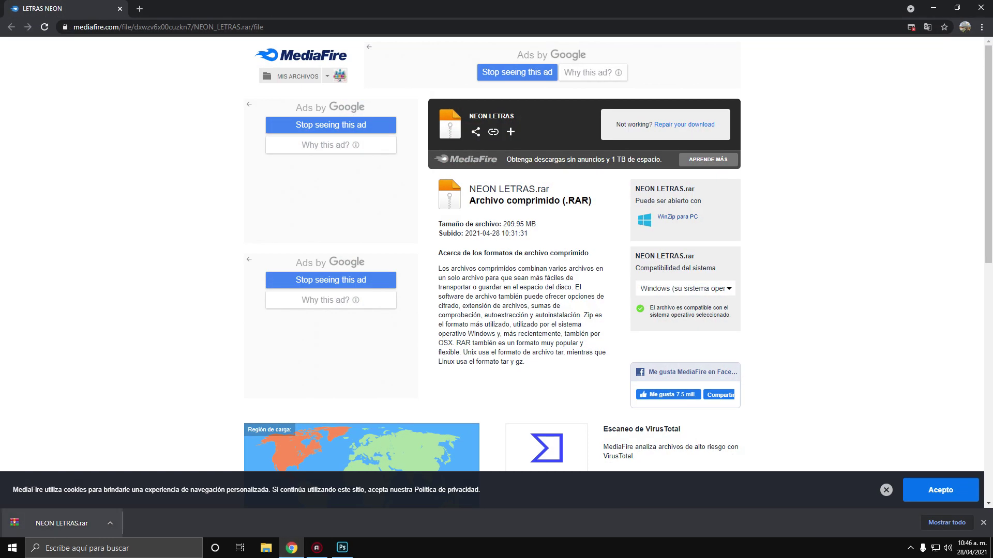
click(947, 522)
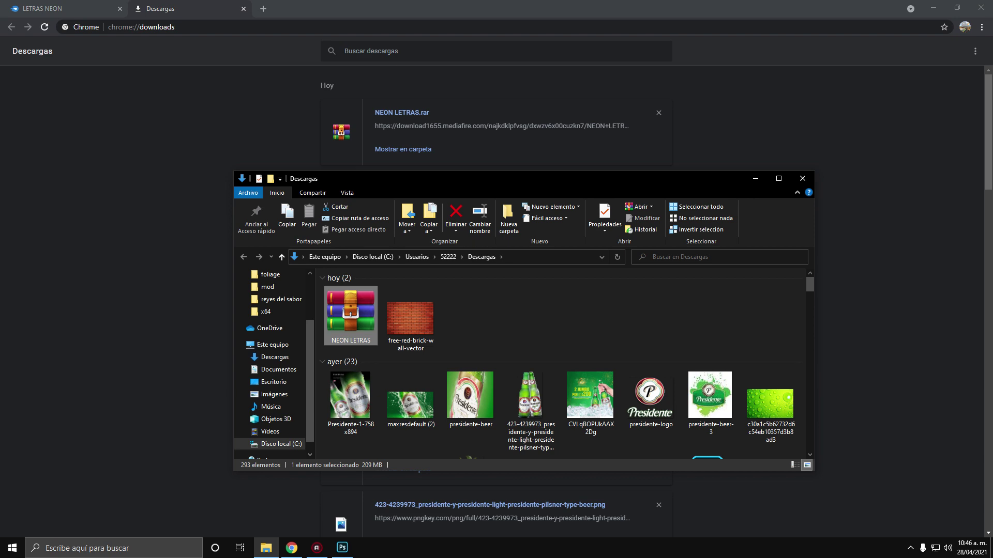
right_click(365, 310)
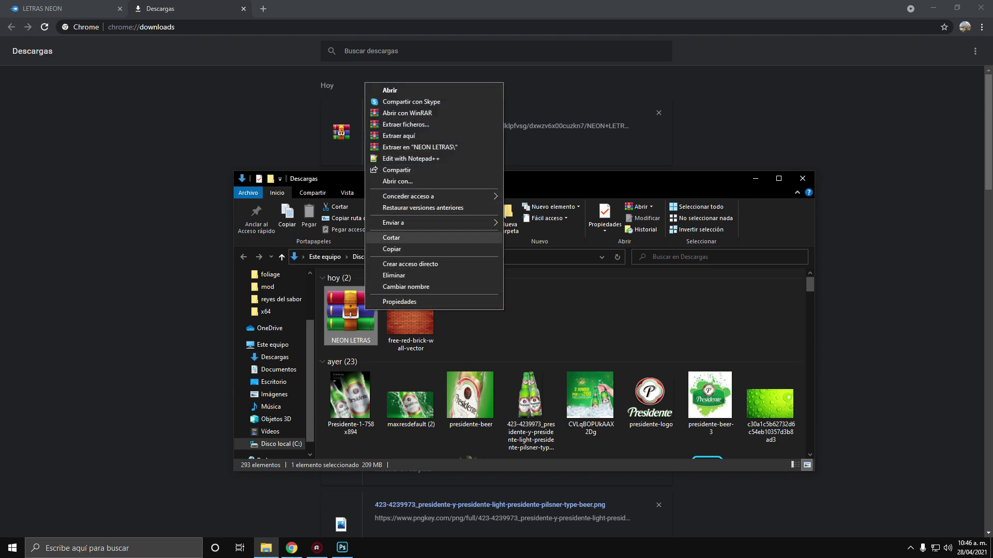
click(391, 237)
click(802, 178)
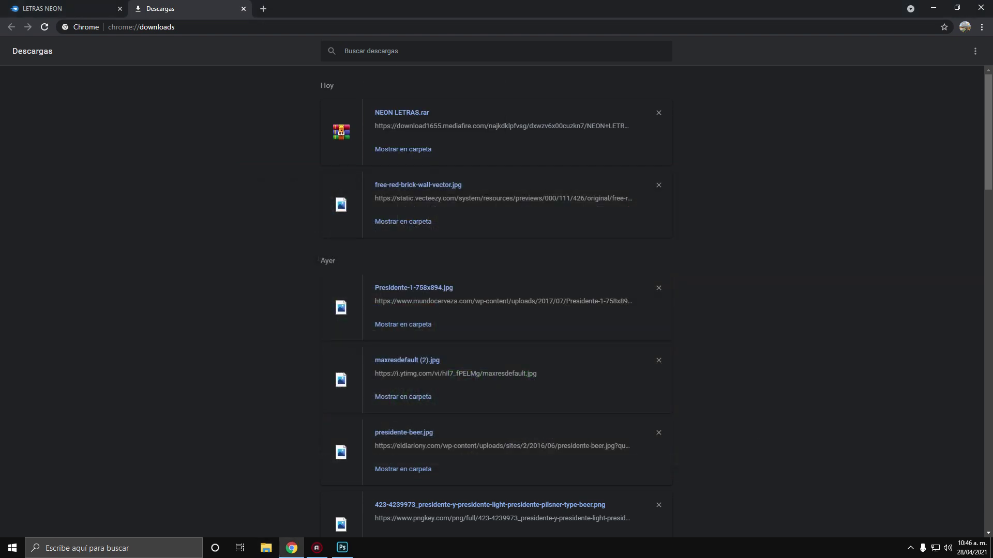
Step: Minimize the open windows, paste the NEON LETRAS archive onto the desktop, and place it in the empty central area
click(933, 8)
click(945, 5)
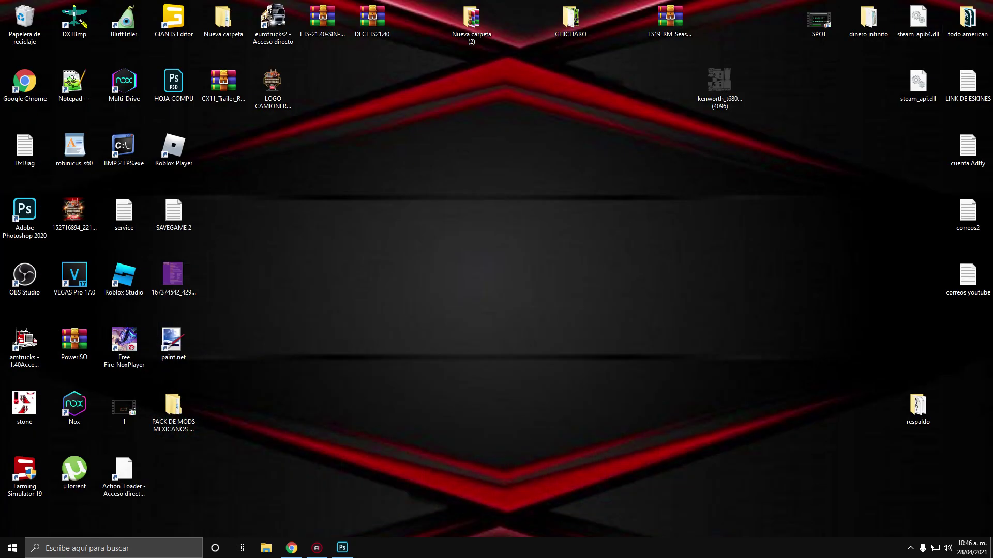
right_click(539, 330)
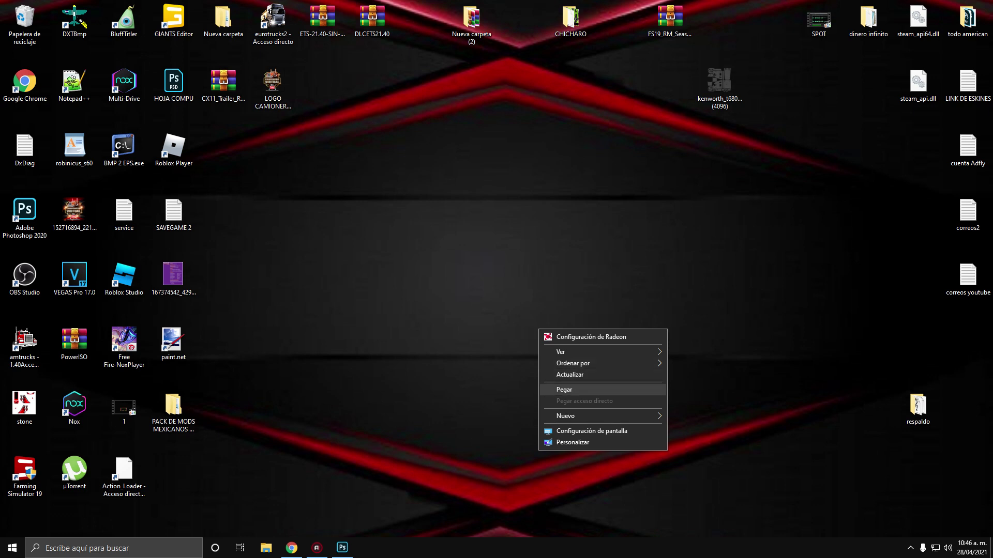
click(563, 390)
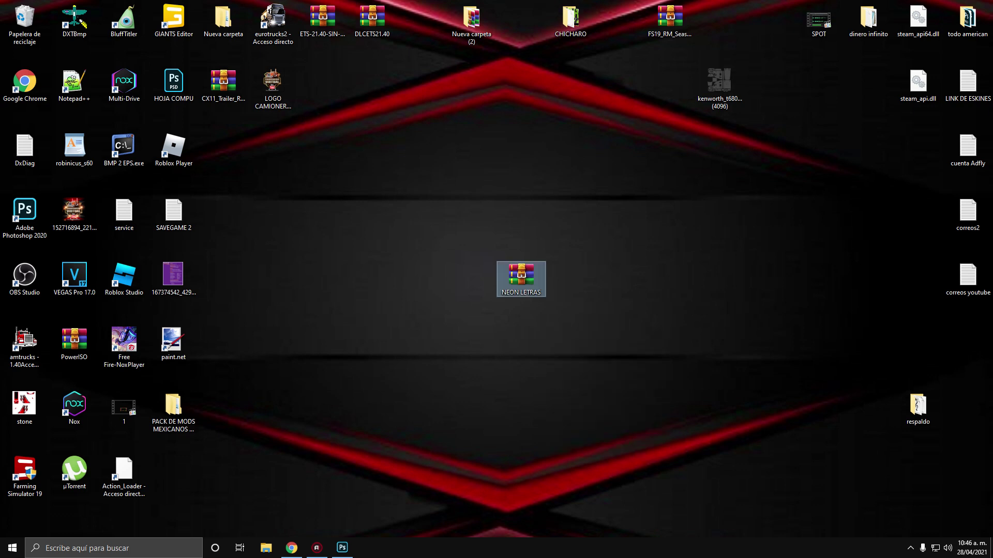
drag(521, 279, 571, 343)
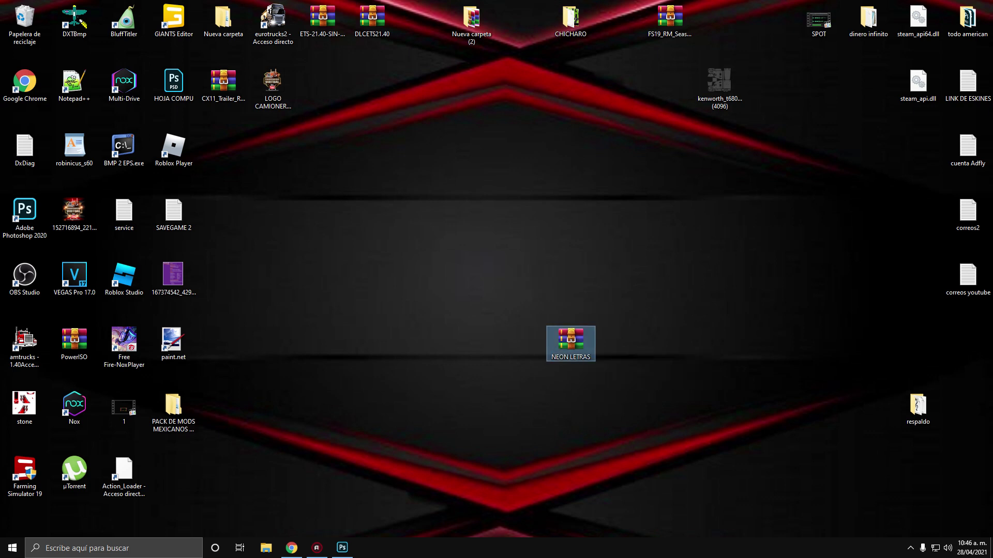
Step: Extract the NEON LETRAS archive on the desktop and place the extracted folder beside it
right_click(583, 347)
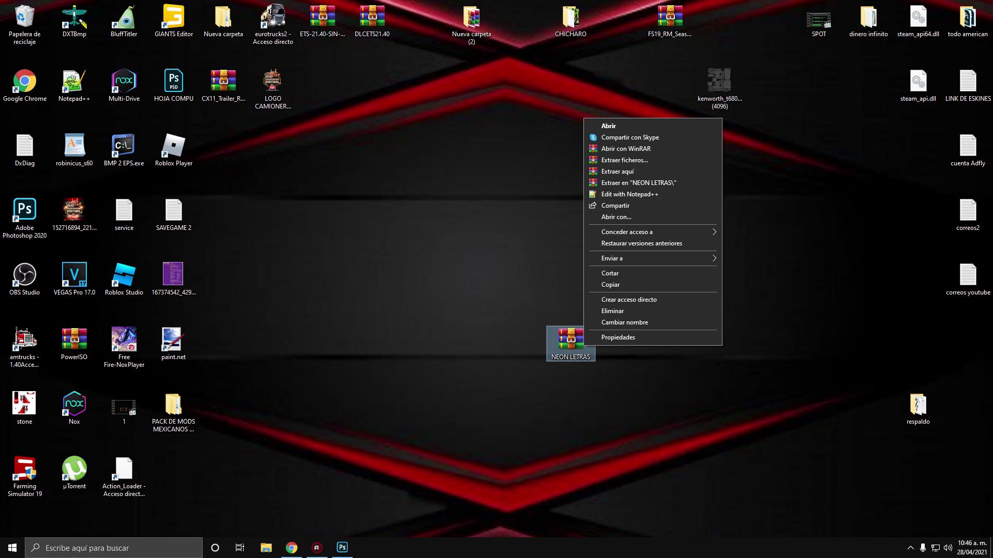
click(617, 171)
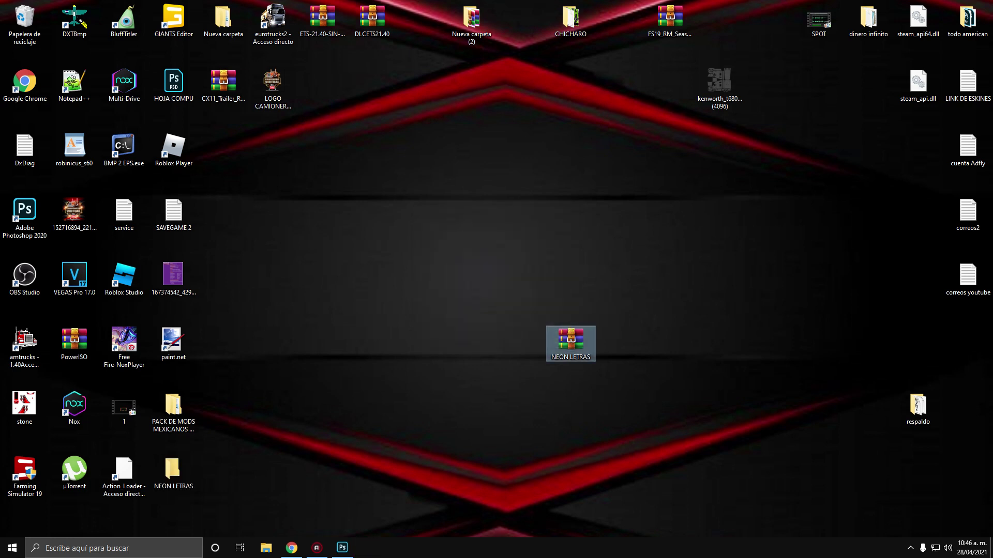
drag(172, 472, 520, 345)
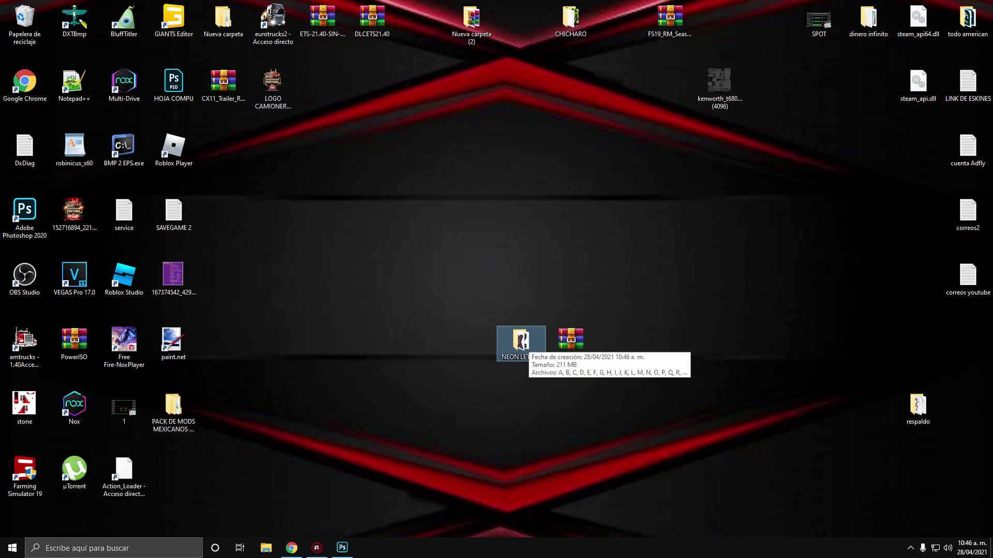
Step: Open the NEON LETRAS folder and place the letter A image into the open Photoshop document at its default size
double_click(521, 341)
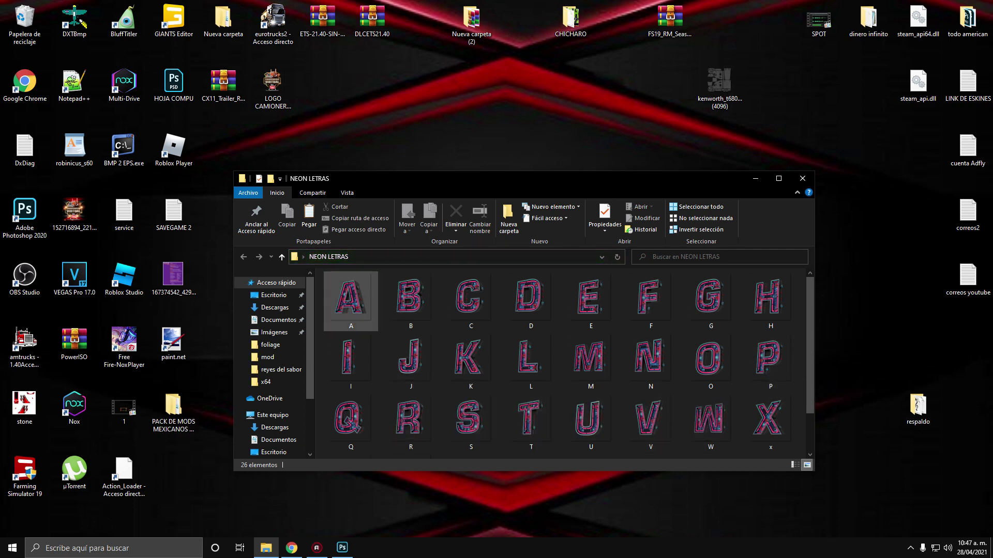
click(351, 300)
drag(350, 300, 422, 291)
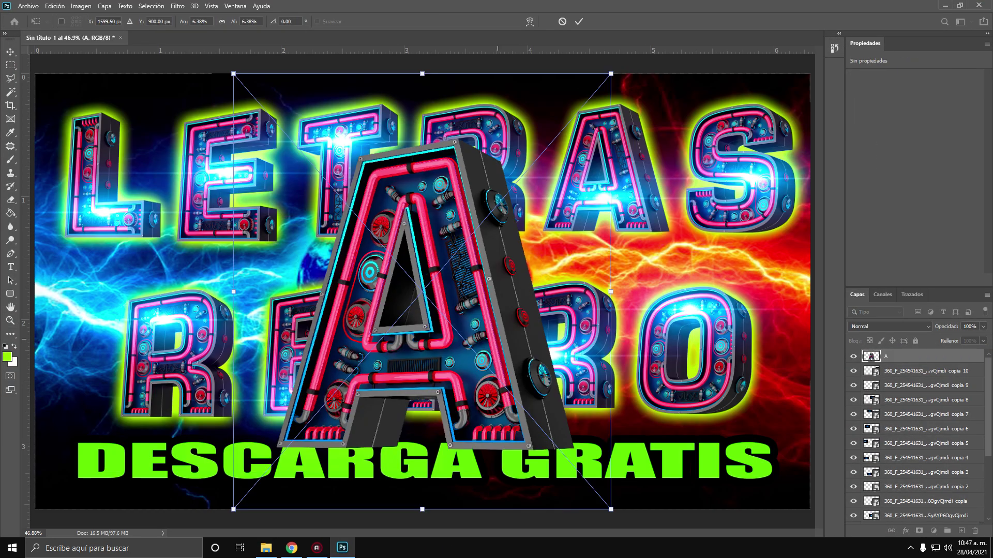
key(Return)
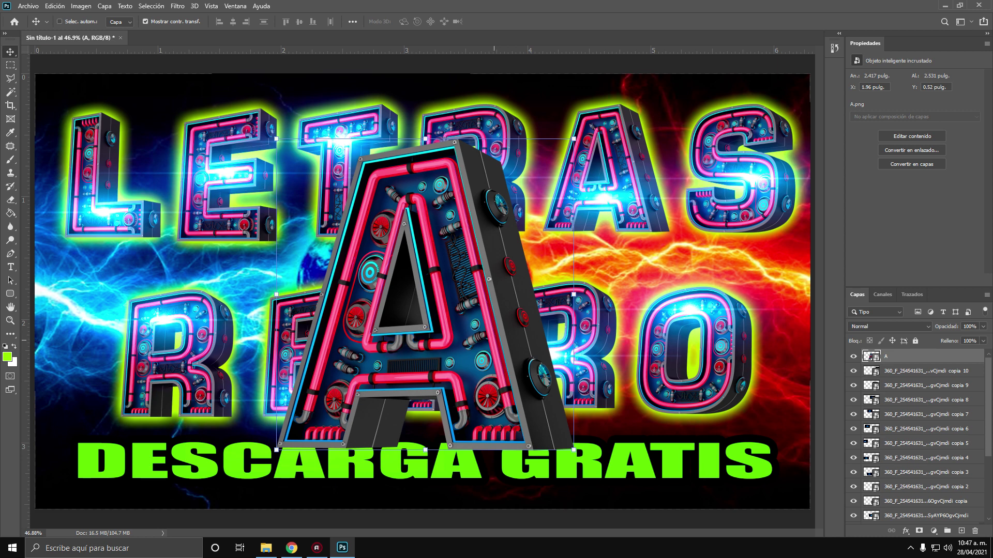
Step: Hide the Grupo 1 group and the DESCARGA GRATIS text layer, and shift the letter A slightly up and left
scroll(917, 437, down, 5)
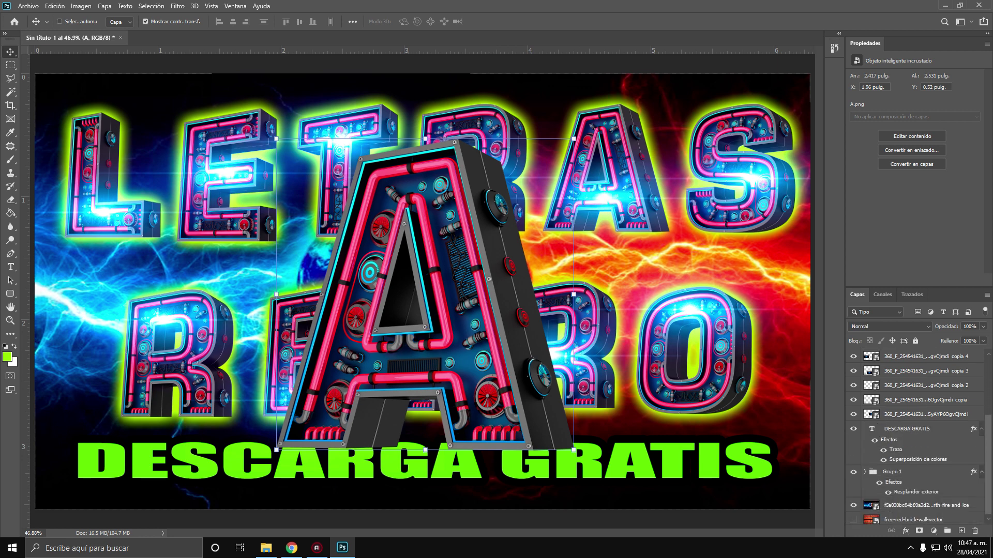
click(853, 472)
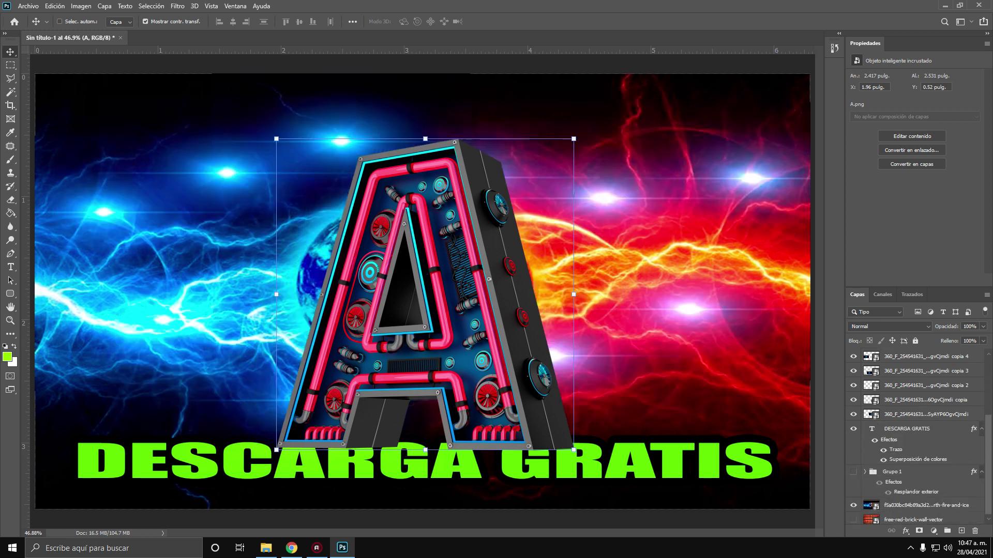
mouse_move(538, 313)
mouse_down()
mouse_move(532, 295)
mouse_move(548, 282)
mouse_move(530, 296)
mouse_up()
scroll(918, 437, down, 5)
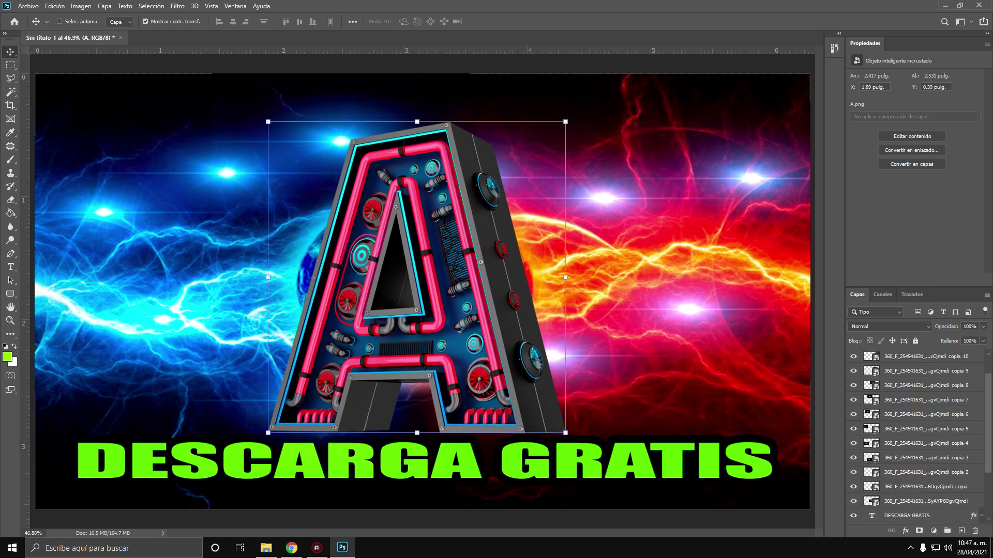
click(853, 457)
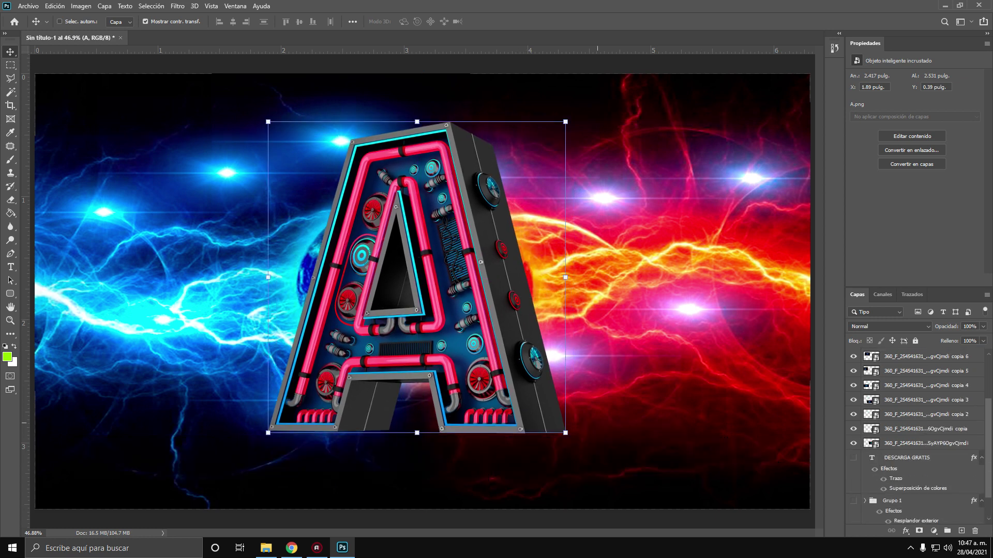
Step: Reposition the letter A at about X 1.78 in and Y 0.65 in over the background
drag(534, 213, 499, 266)
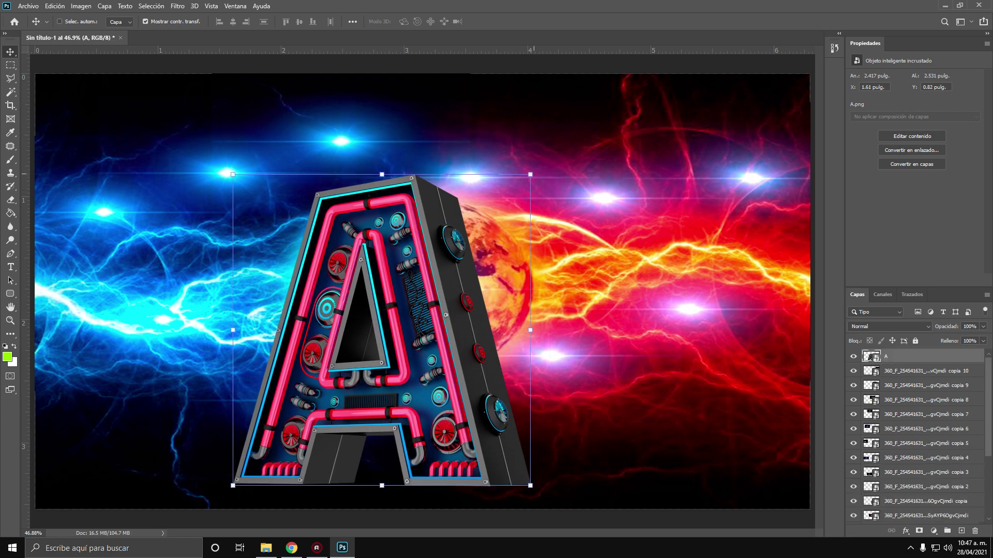
drag(530, 174, 559, 130)
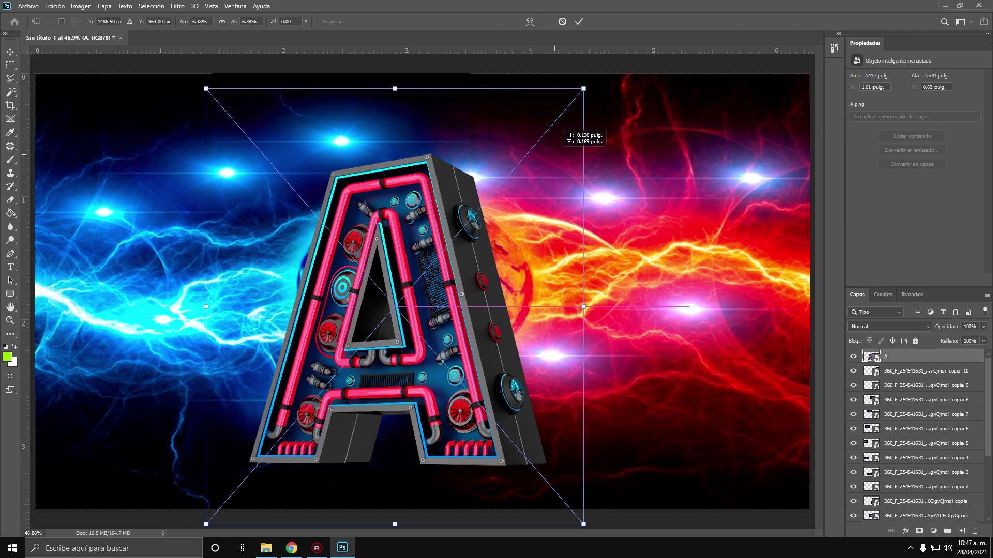
key(ctrl+z)
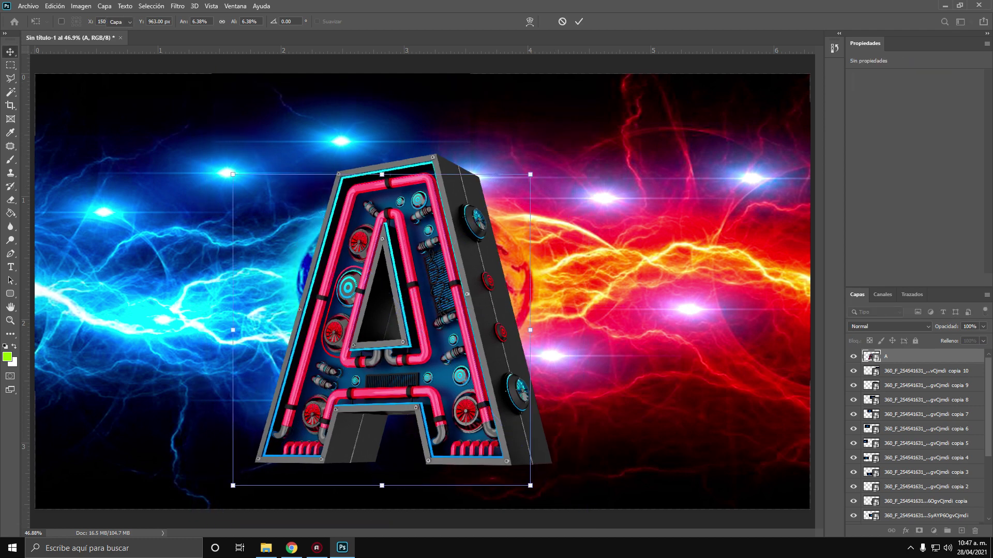
Step: Zoom in to 200% on the letter A and examine the detail and edge quality down to its base
click(10, 320)
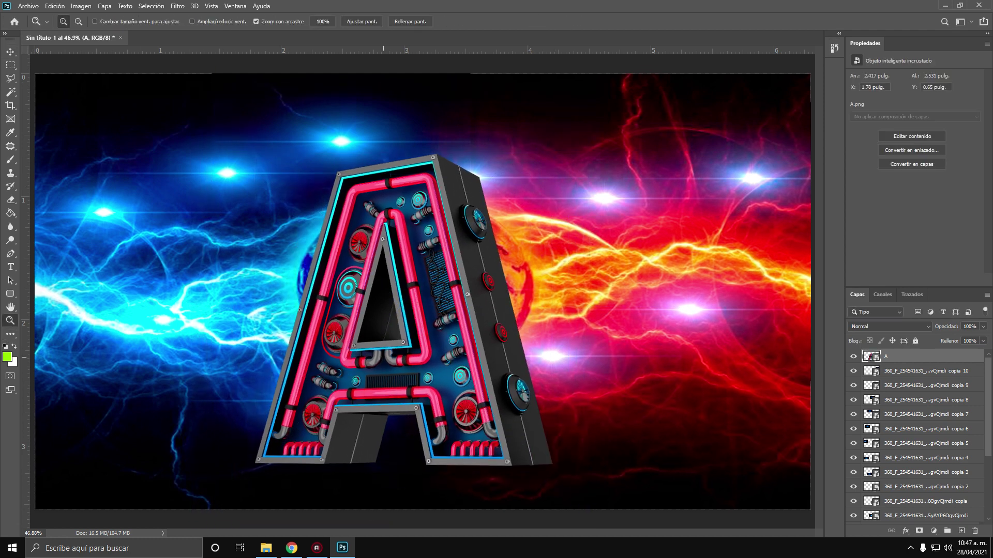
key(ctrl+plus)
key(ctrl+plus)
key(ctrl+plus)
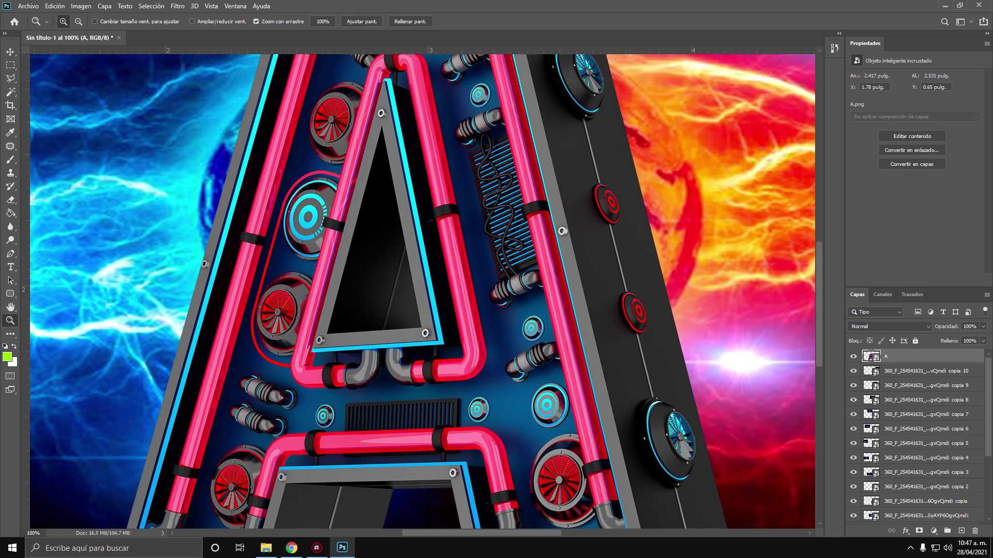
key(ctrl+plus)
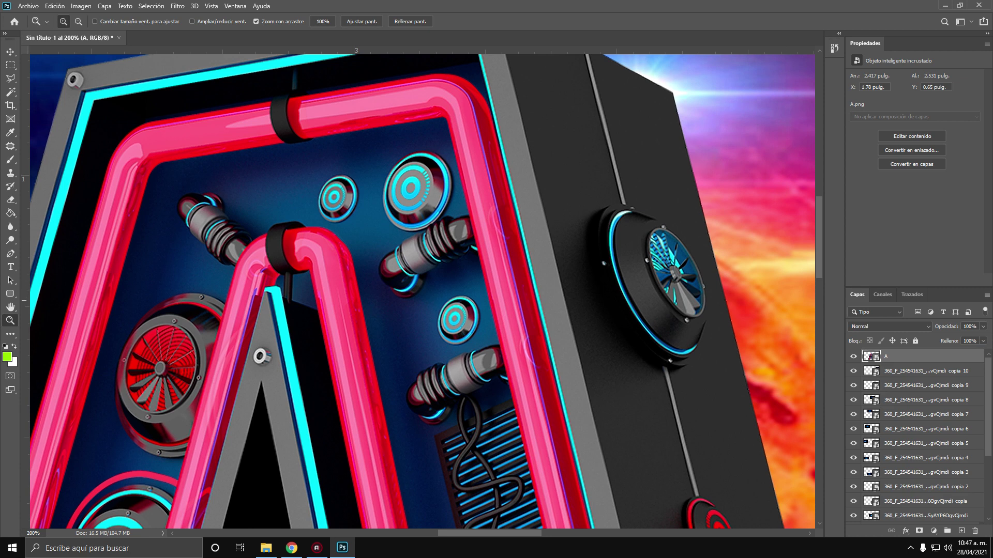
scroll(424, 293, down, 6)
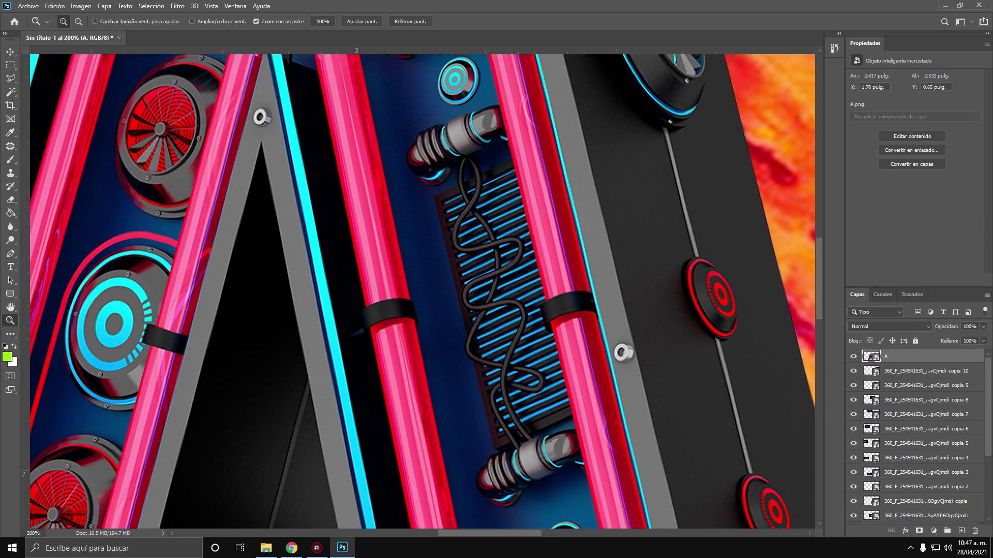
scroll(423, 292, down, 5)
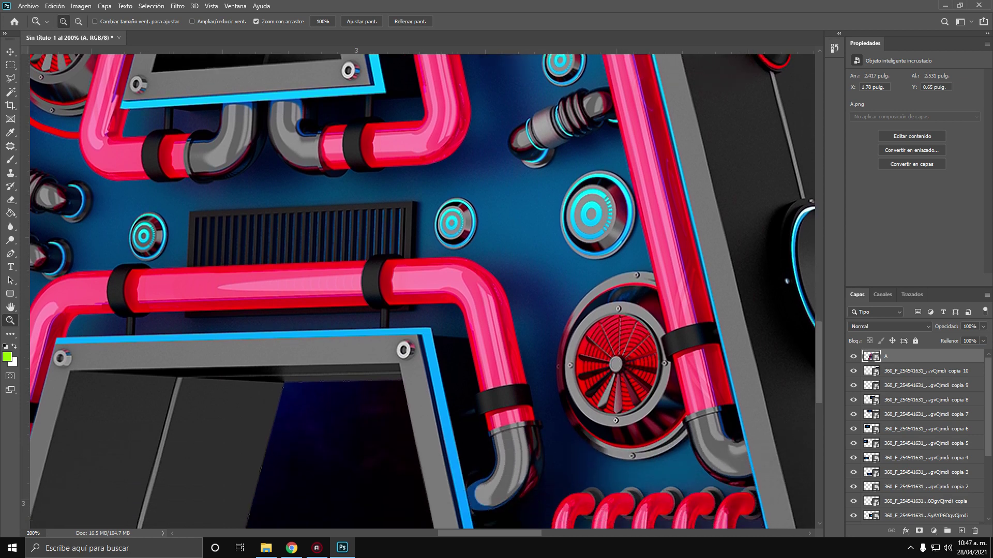
scroll(424, 292, up, 1)
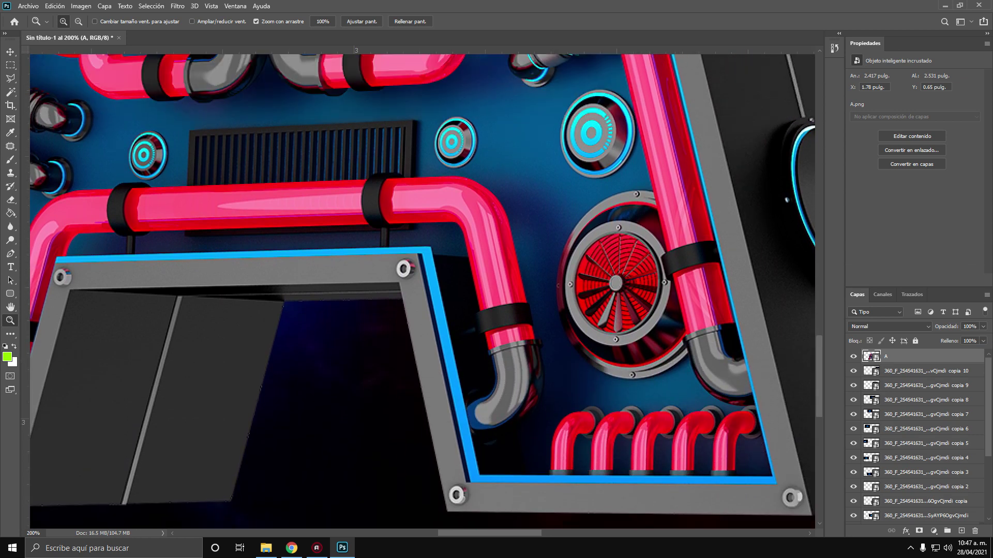
scroll(423, 290, left, 8)
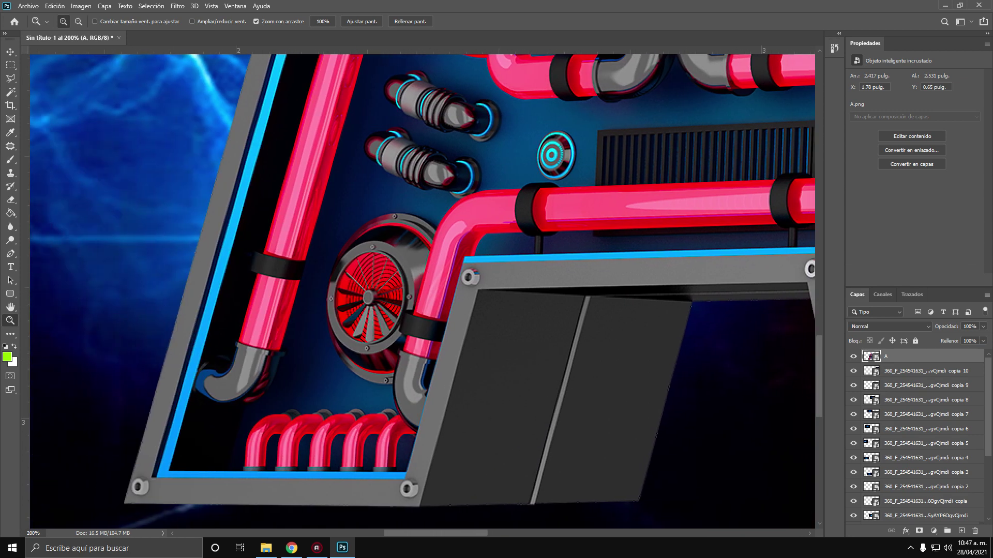
Step: Examine the letter A's detail from its base up to its top and down its right leg, and return to the full-document view
scroll(422, 291, up, 15)
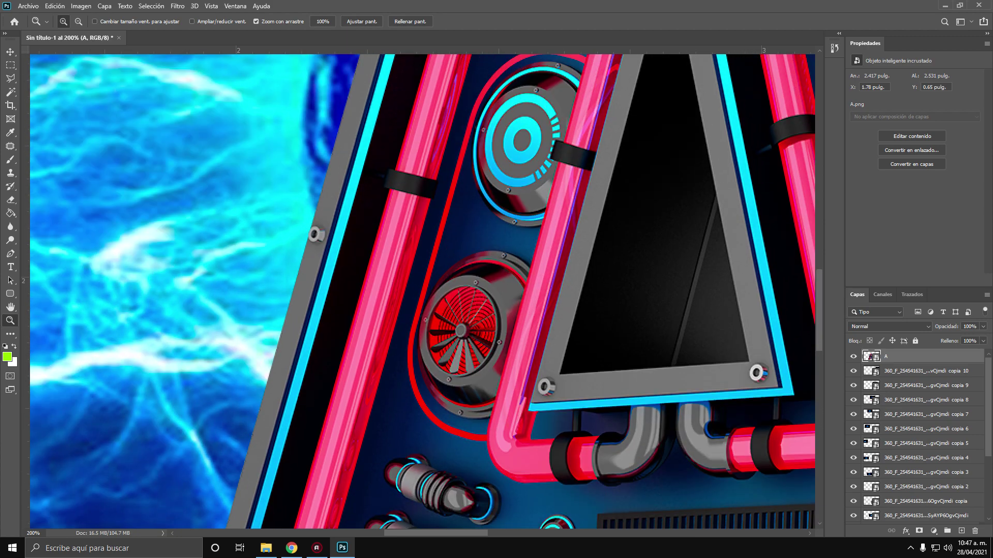
scroll(423, 291, up, 1)
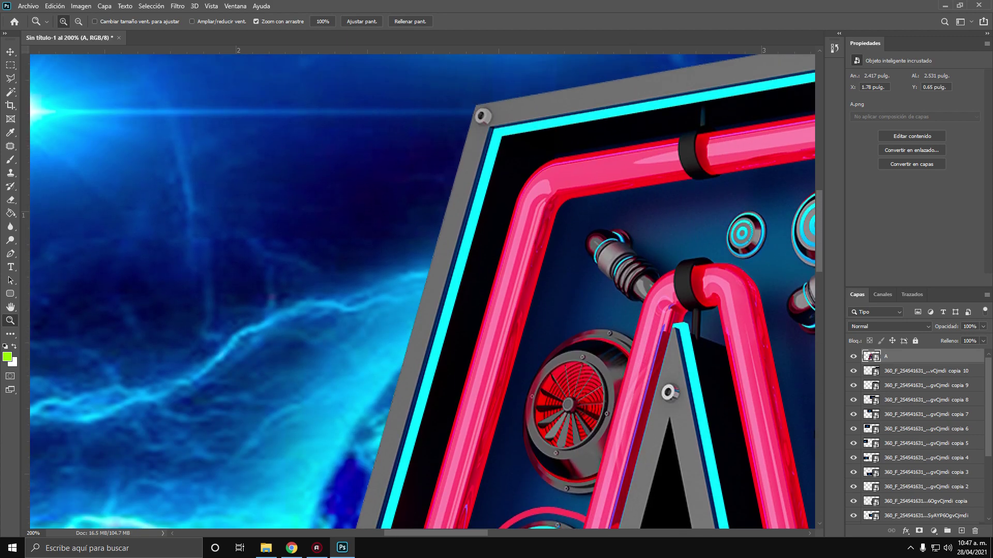
scroll(422, 292, right, 14)
scroll(422, 291, left, 8)
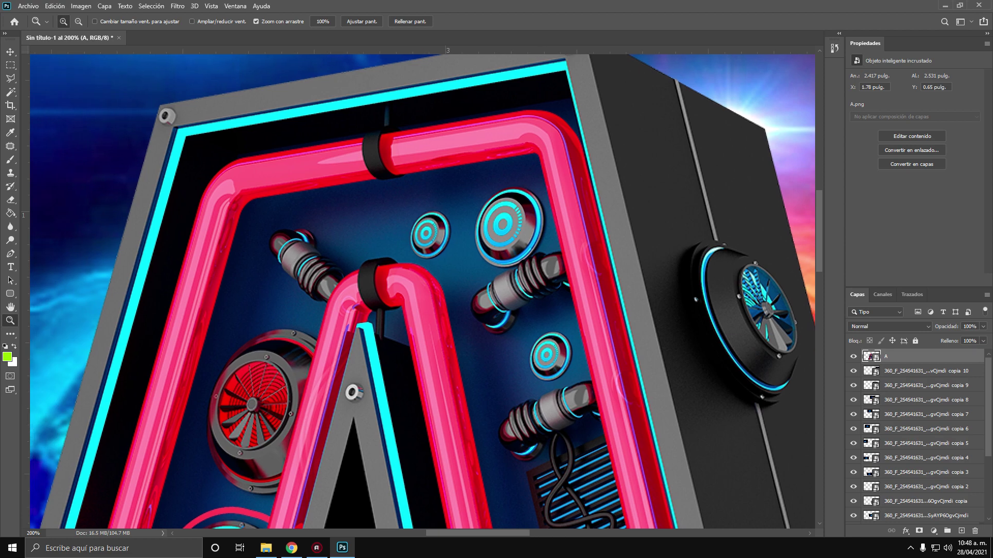
scroll(423, 292, down, 5)
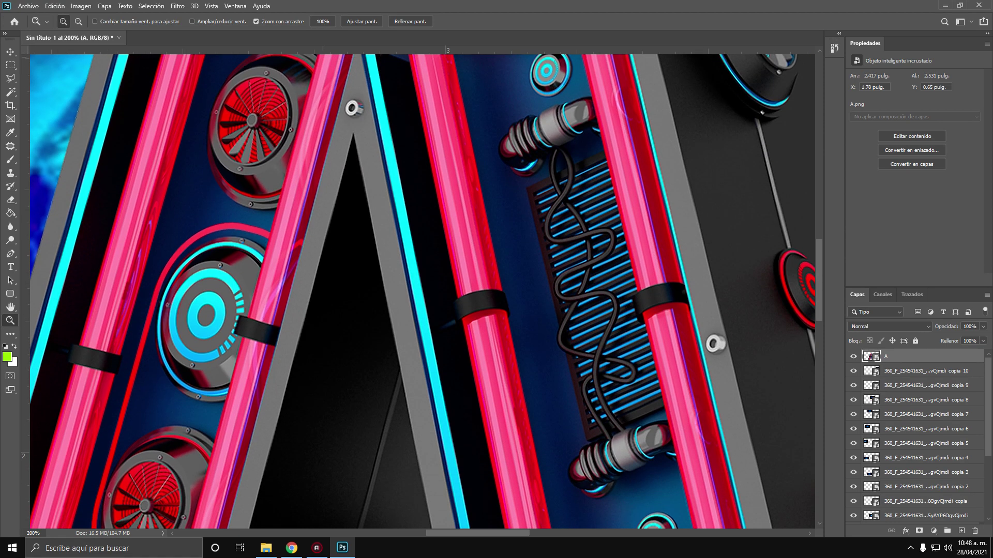
click(362, 21)
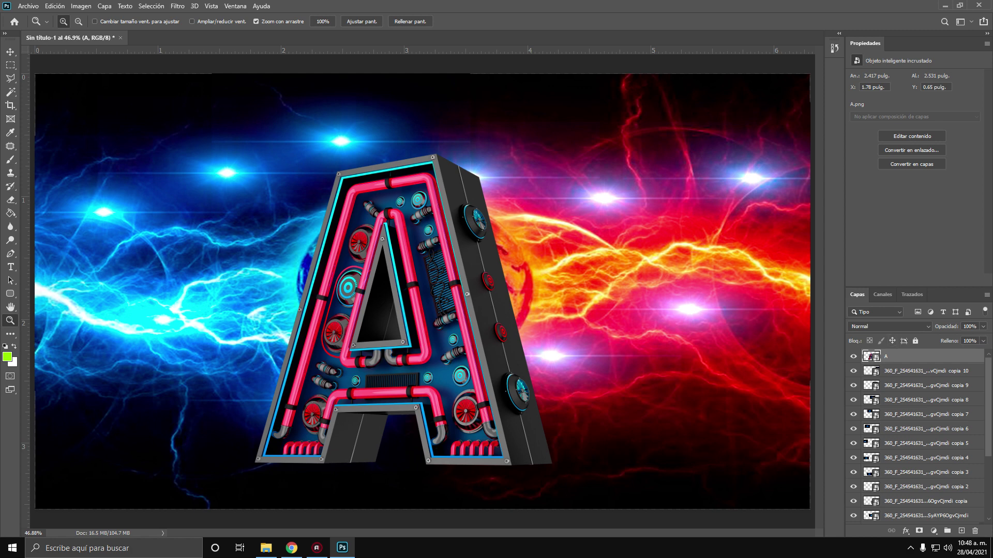
Step: Hide the letter A layer and place the letter M image from the NEON LETRAS folder at its default size
click(853, 356)
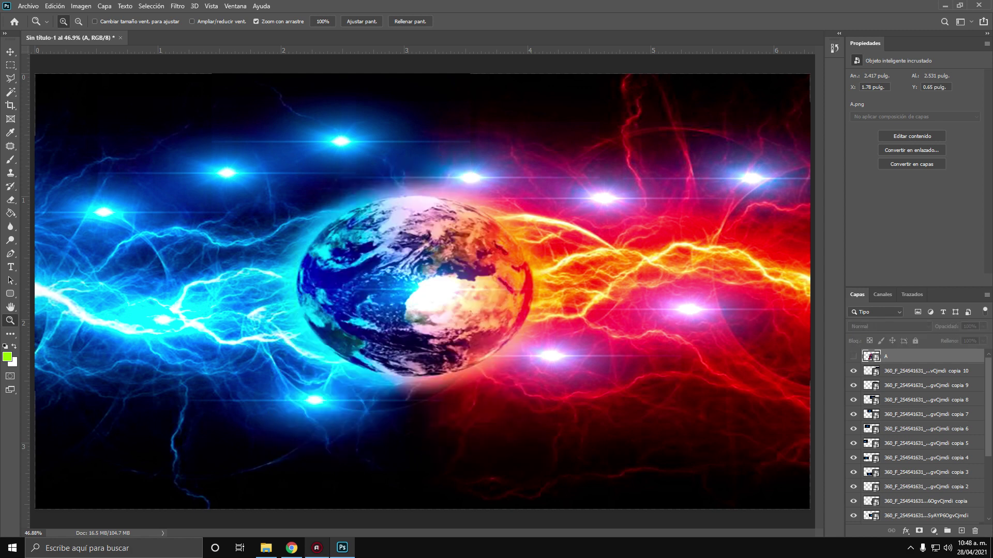
mouse_move(292, 548)
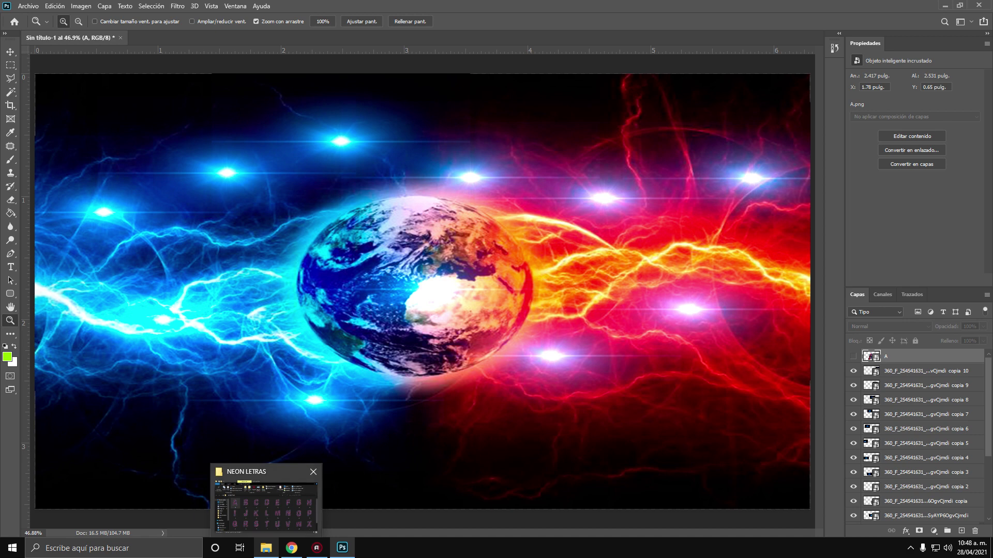
click(266, 502)
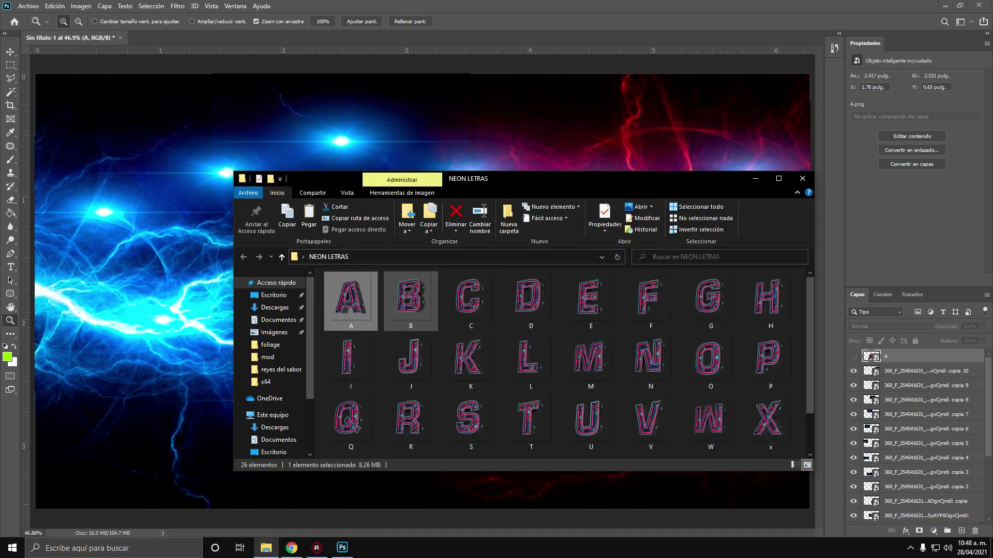
drag(590, 362, 261, 398)
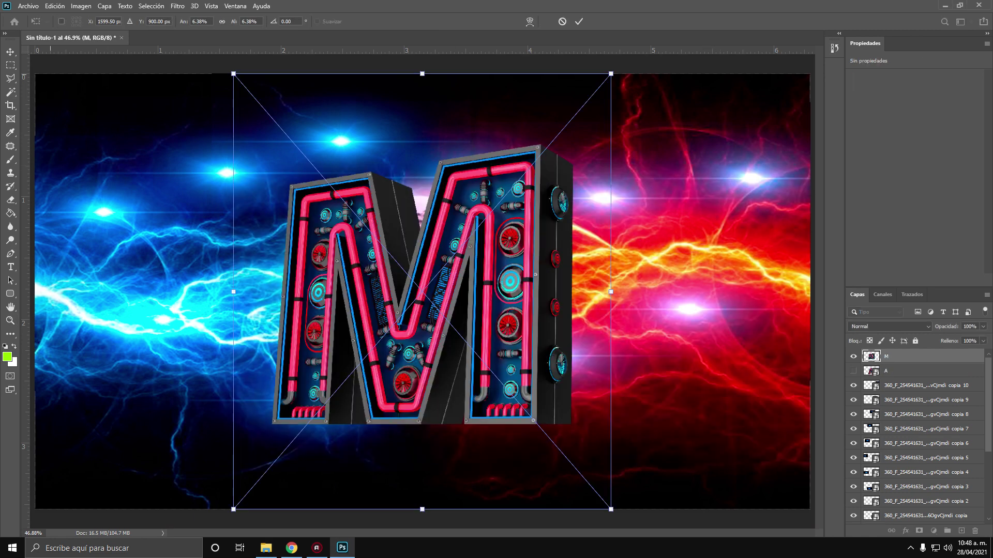
key(Return)
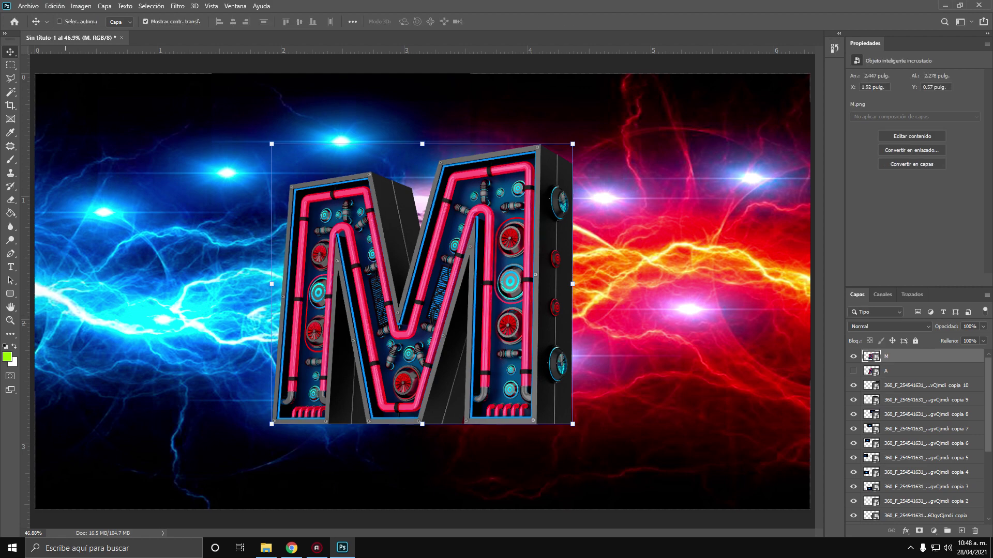
Step: Zoom in to 300% on the letter M, examine its centre, top, side face and base, and return to the full-document view
key(z)
drag(390, 369, 450, 369)
click(458, 302)
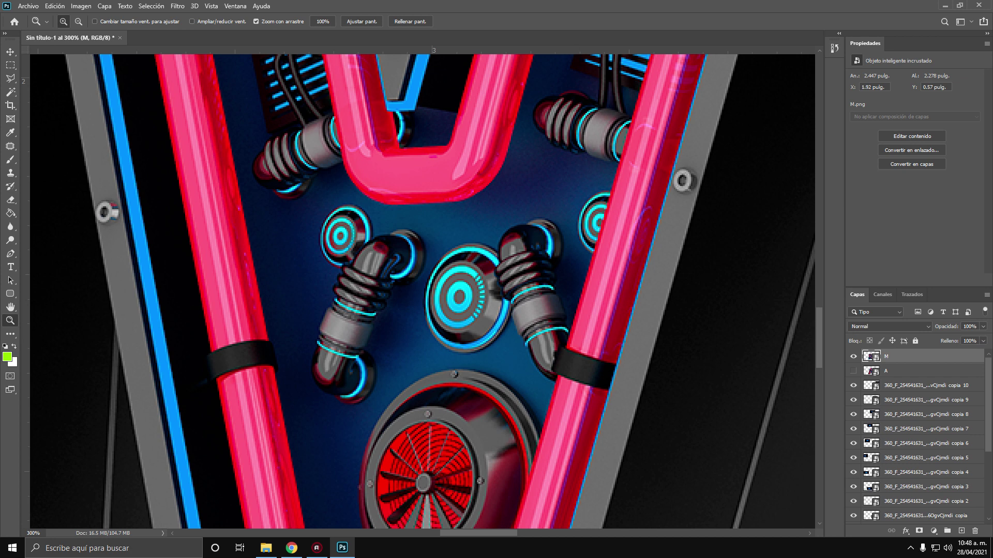
scroll(419, 292, up, 15)
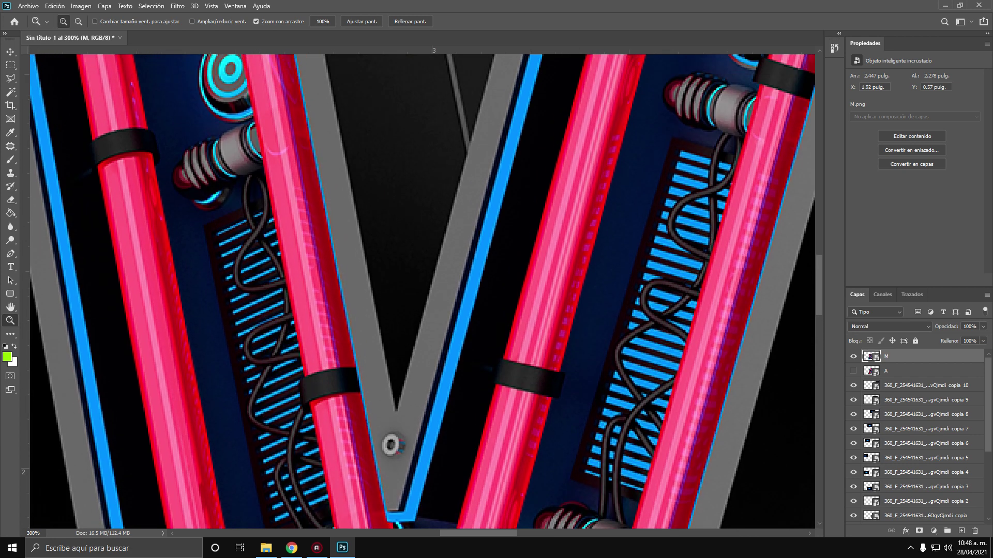
scroll(418, 292, up, 5)
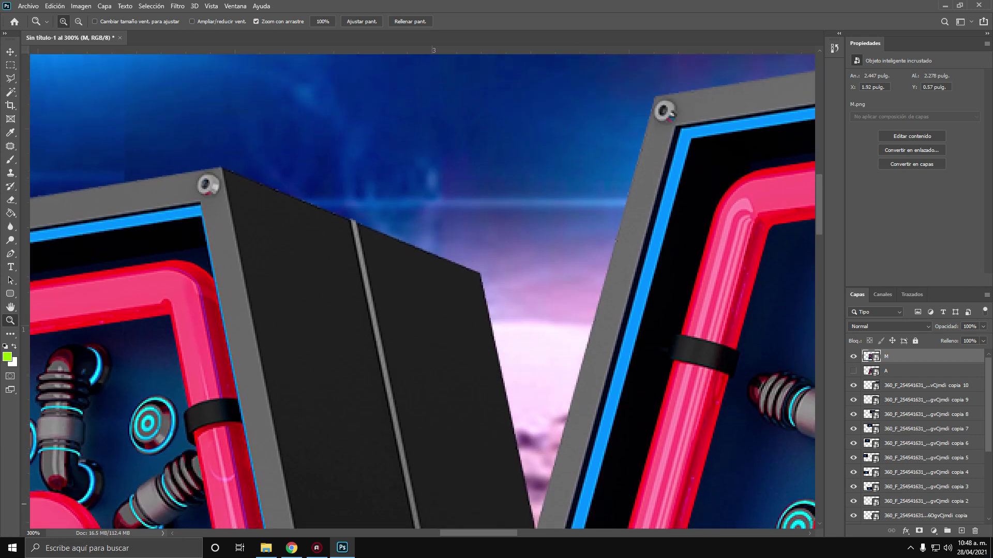
scroll(423, 292, right, 13)
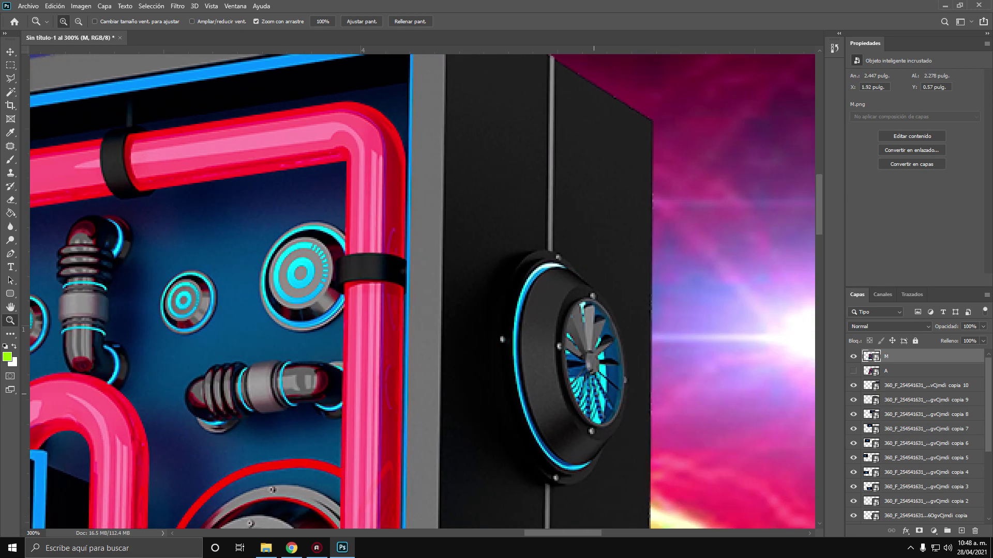
scroll(424, 292, down, 17)
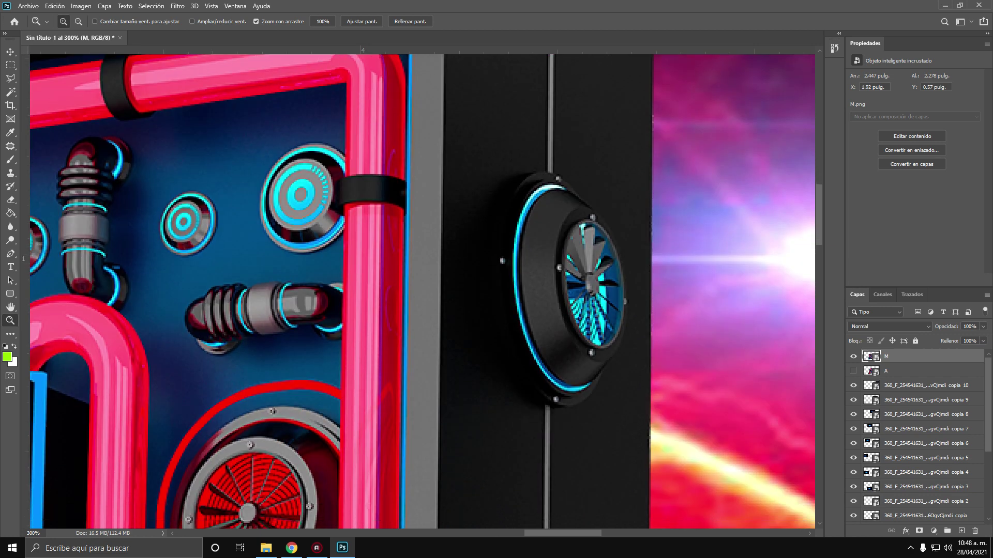
scroll(424, 292, down, 15)
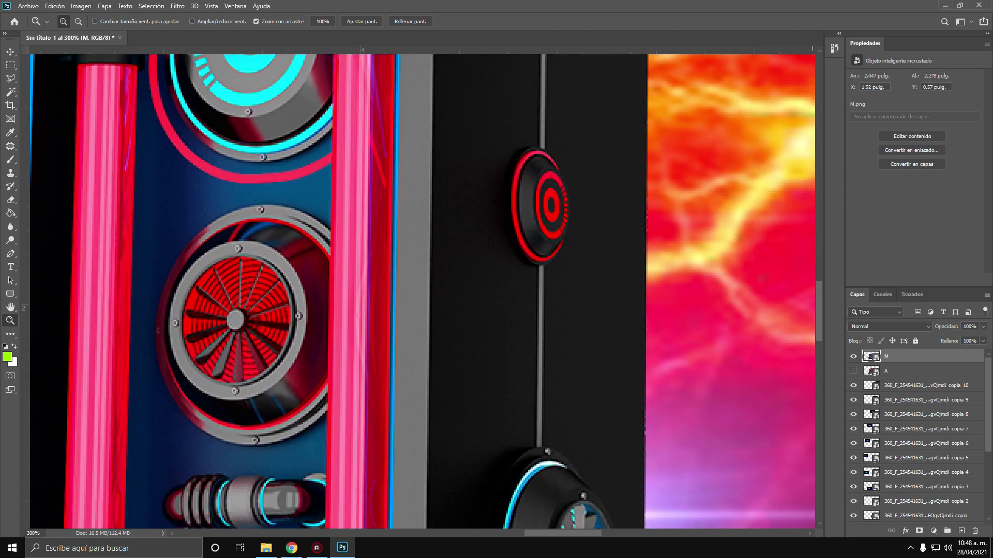
scroll(803, 393, up, 1)
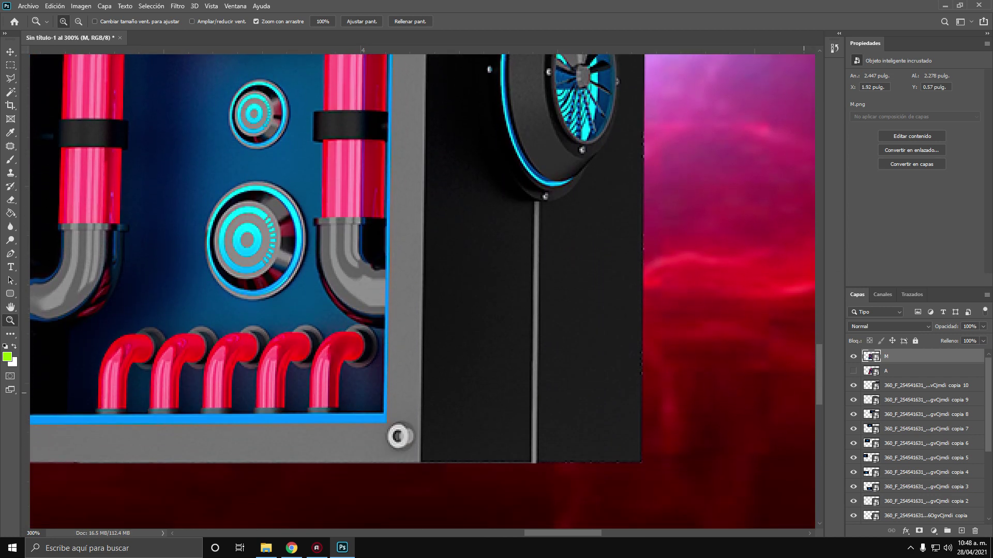
scroll(422, 258, left, 8)
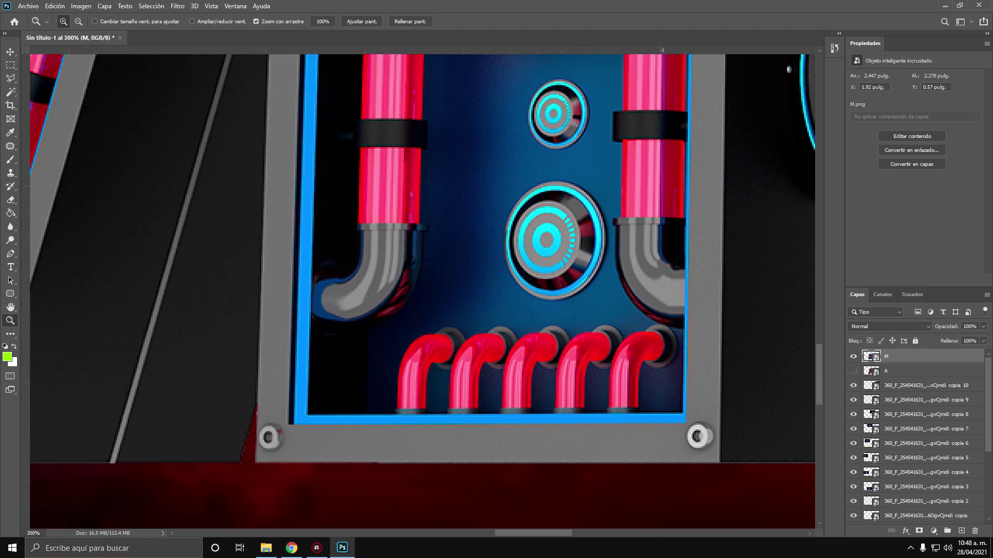
click(361, 21)
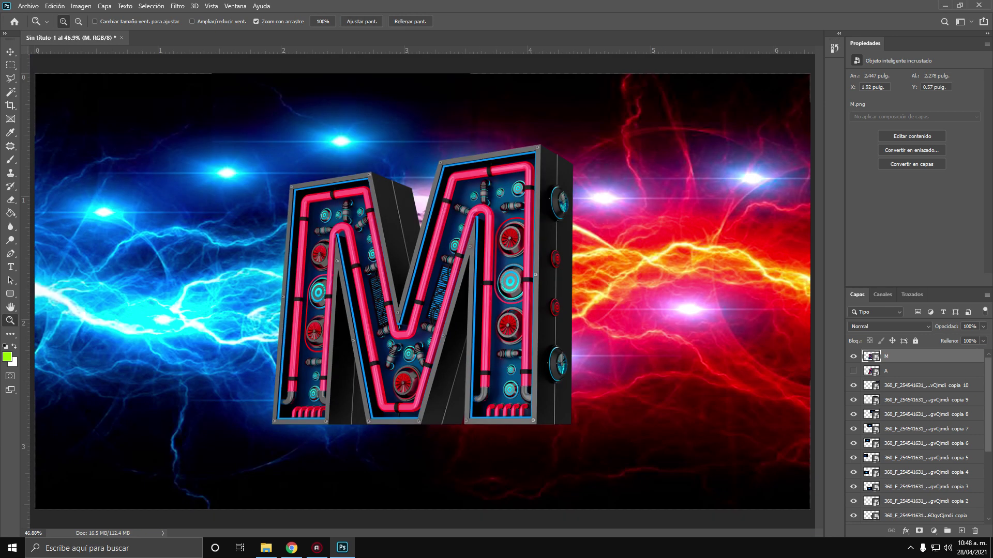
Step: Show the letter A layer again and move the letter A to the right, partly out from behind the M
click(853, 370)
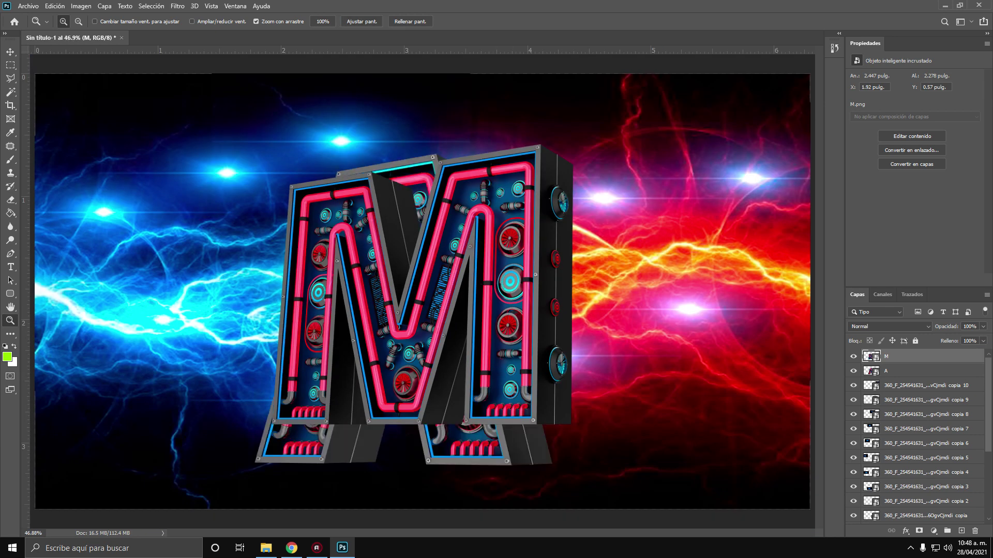
click(921, 371)
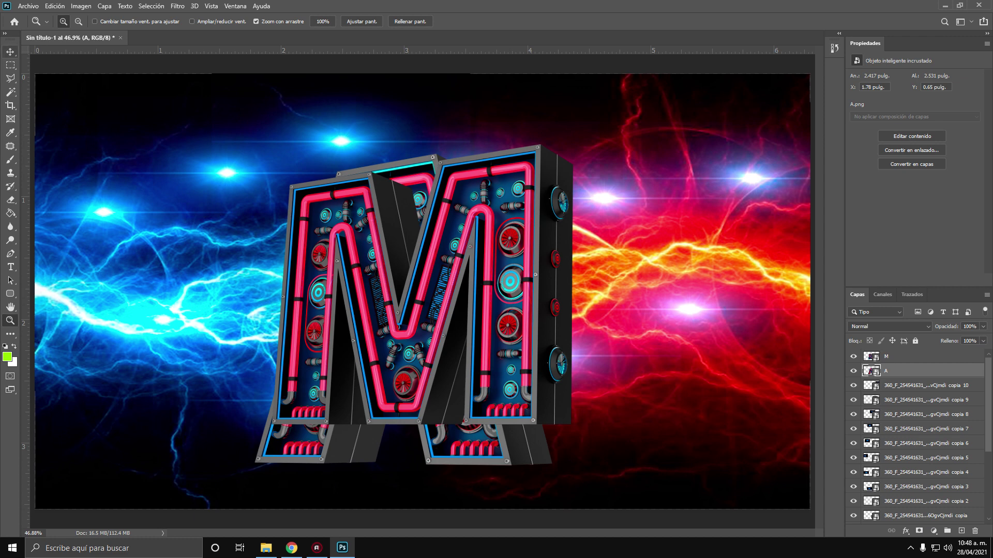
click(11, 52)
drag(467, 245, 697, 243)
Step: Move the letter M to about X 0.65 in, Y 0.82 in, and bring the letter A beside it at about X 3.18 in, Y 0.56 in
click(920, 356)
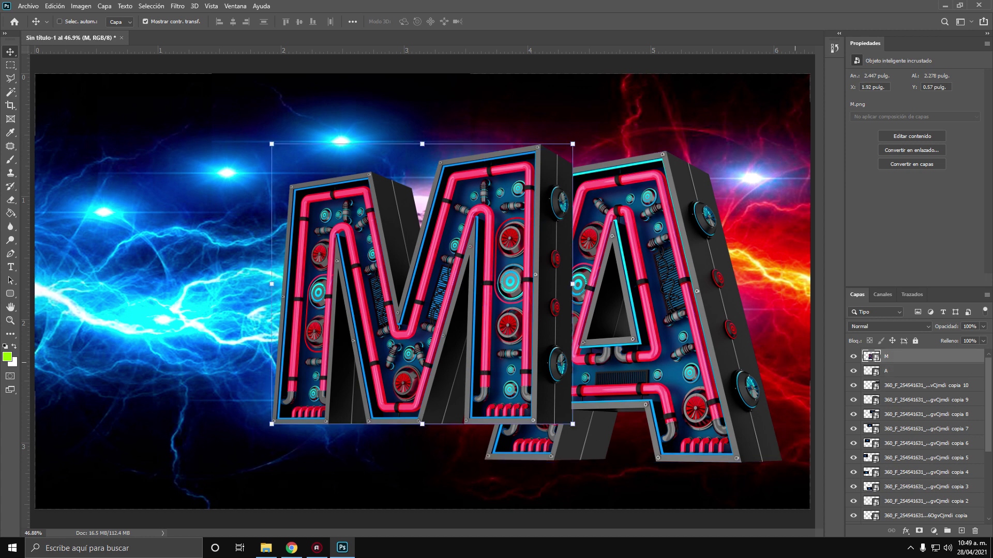
drag(561, 252, 406, 282)
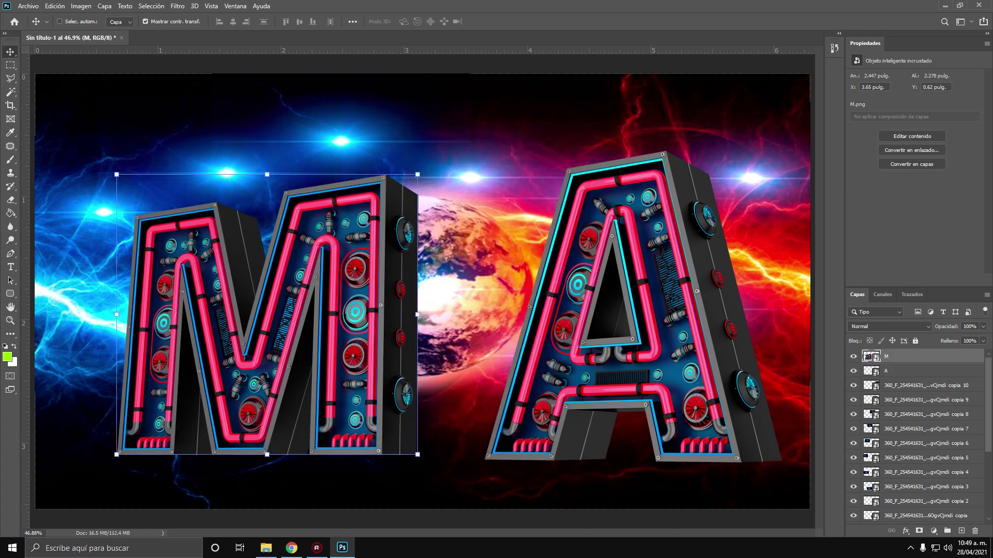
click(920, 371)
drag(750, 305, 686, 306)
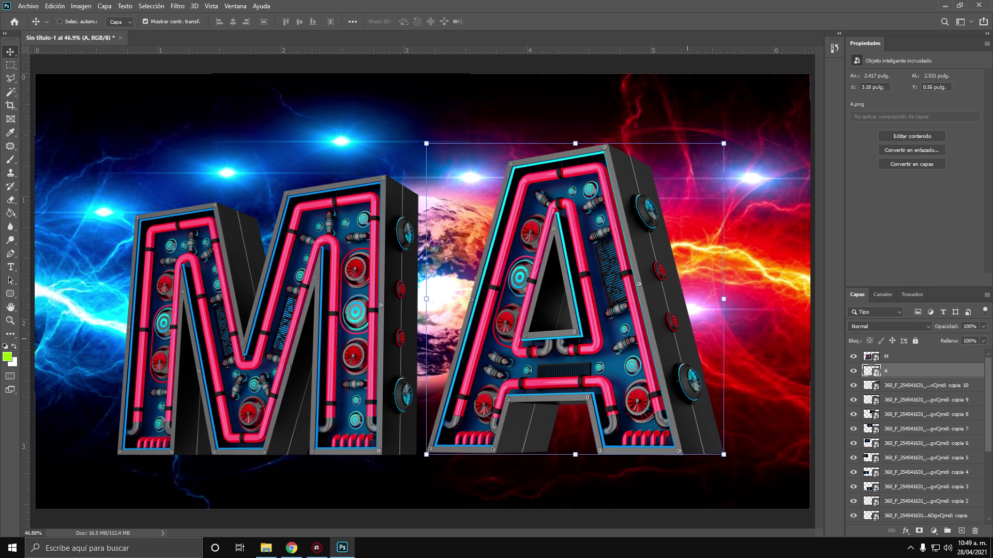